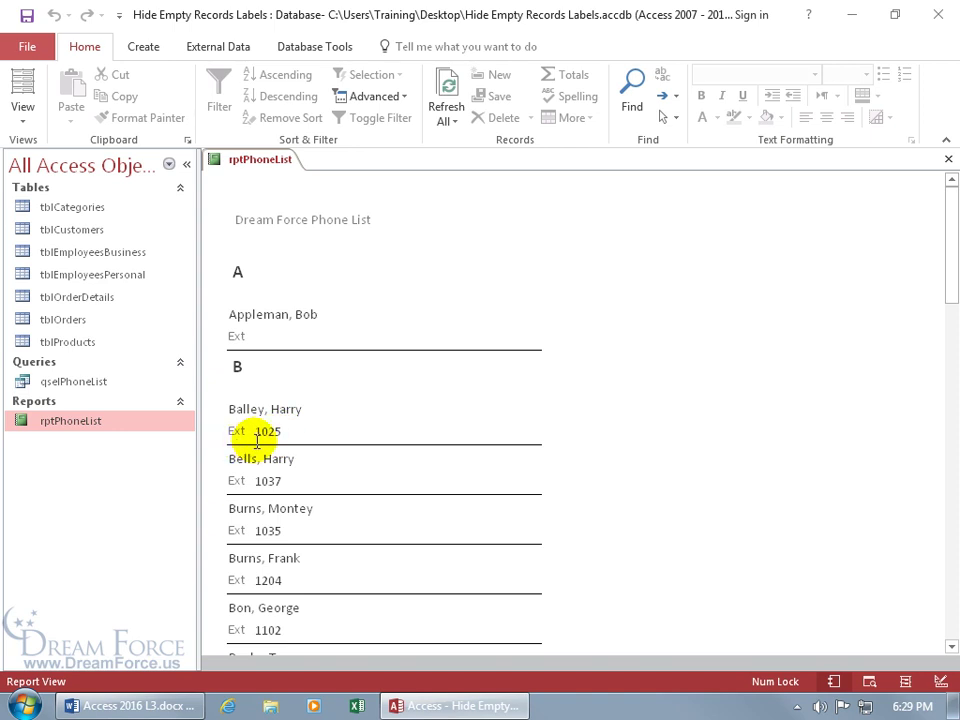
Switch rptPhoneList to Design View and delete the Ext label from the Detail section.
right_click(530, 190)
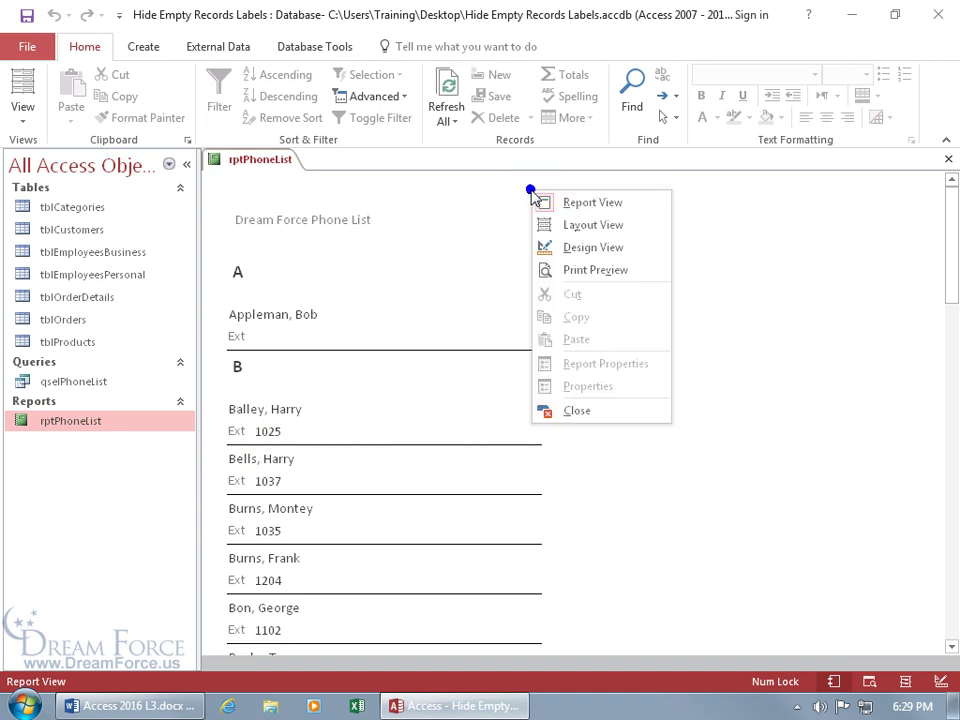
left_click(556, 247)
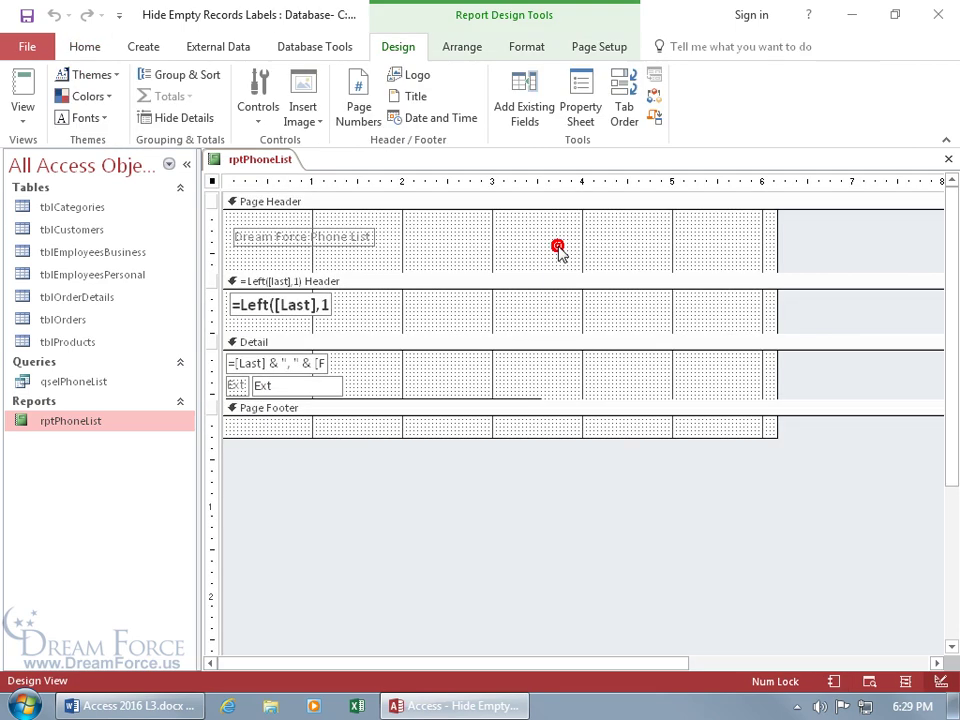
left_click(238, 384)
key("Delete")
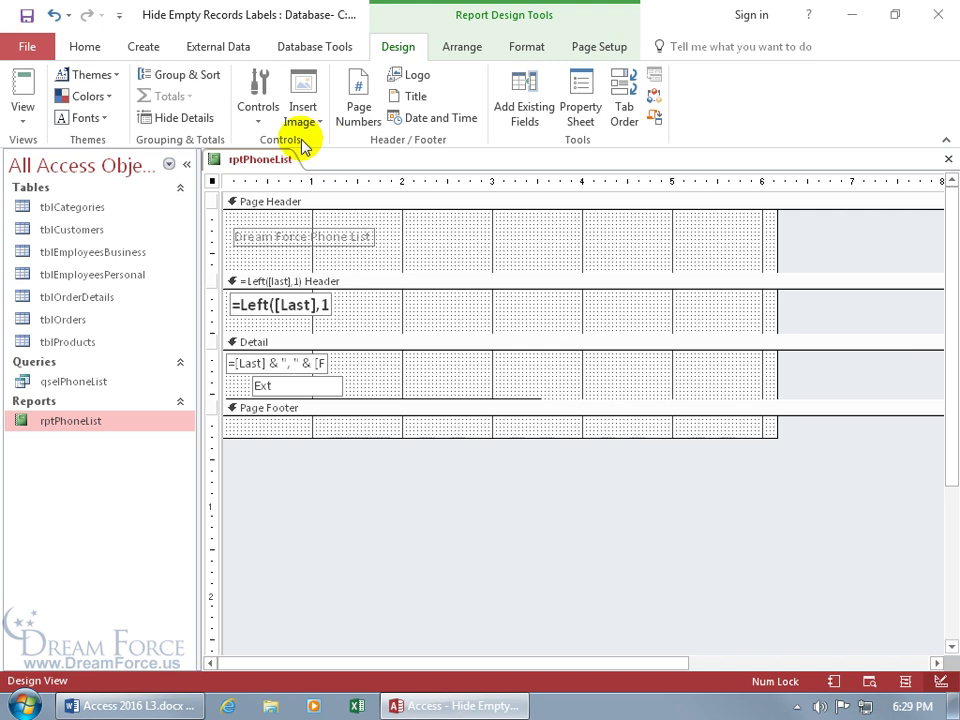
Add an unbound text box to the Detail section and delete its attached Text9 label.
left_click(259, 125)
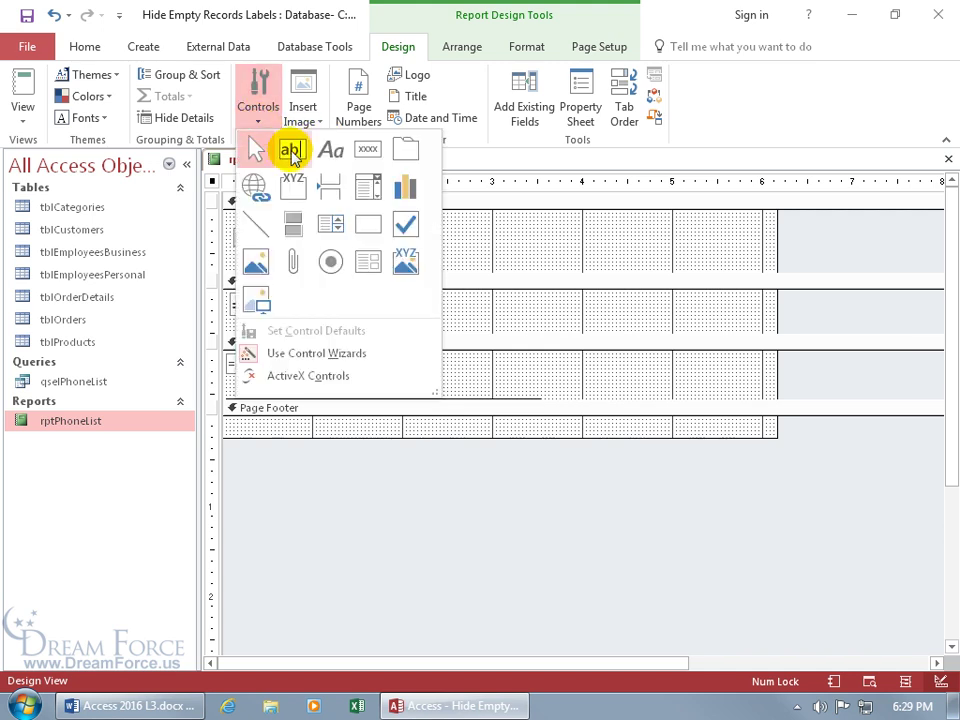
left_click(291, 152)
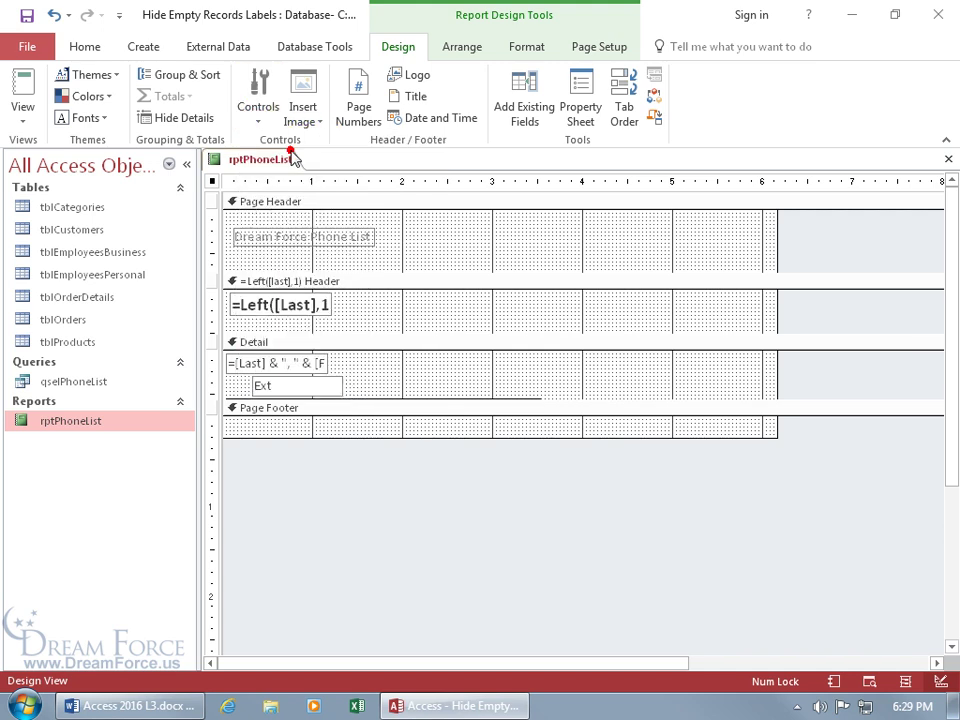
left_click(466, 362)
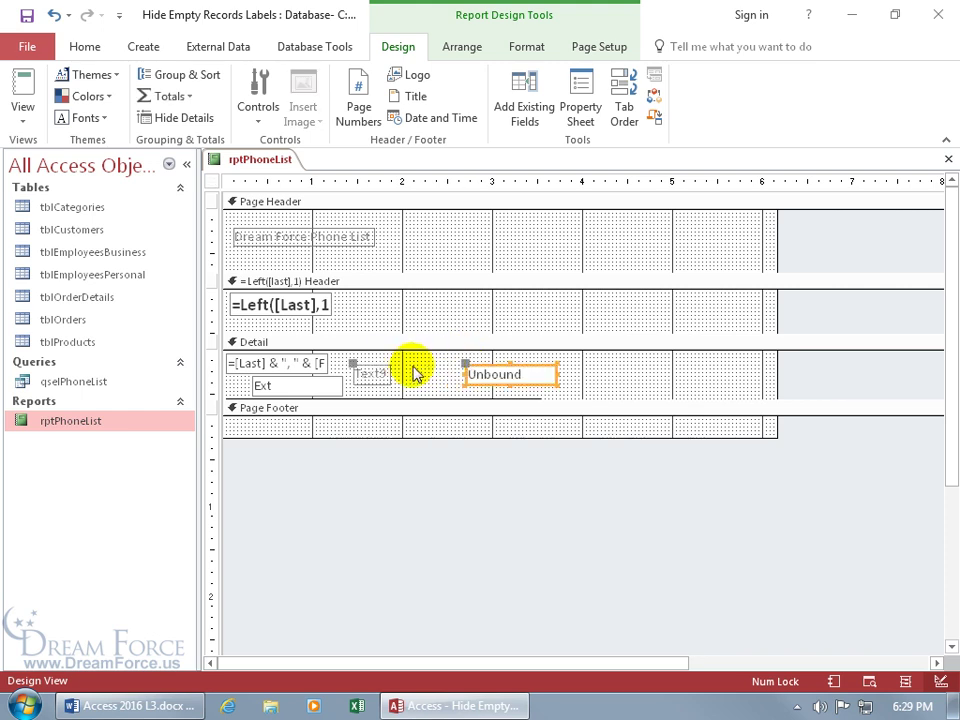
left_click(377, 371)
key("Delete")
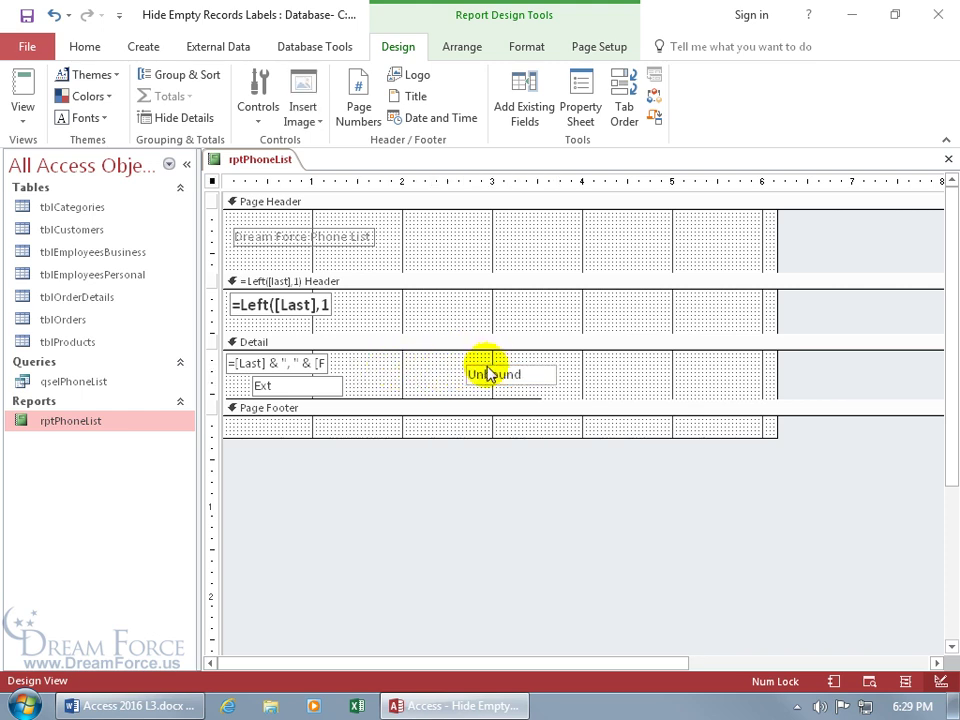
left_click(496, 373)
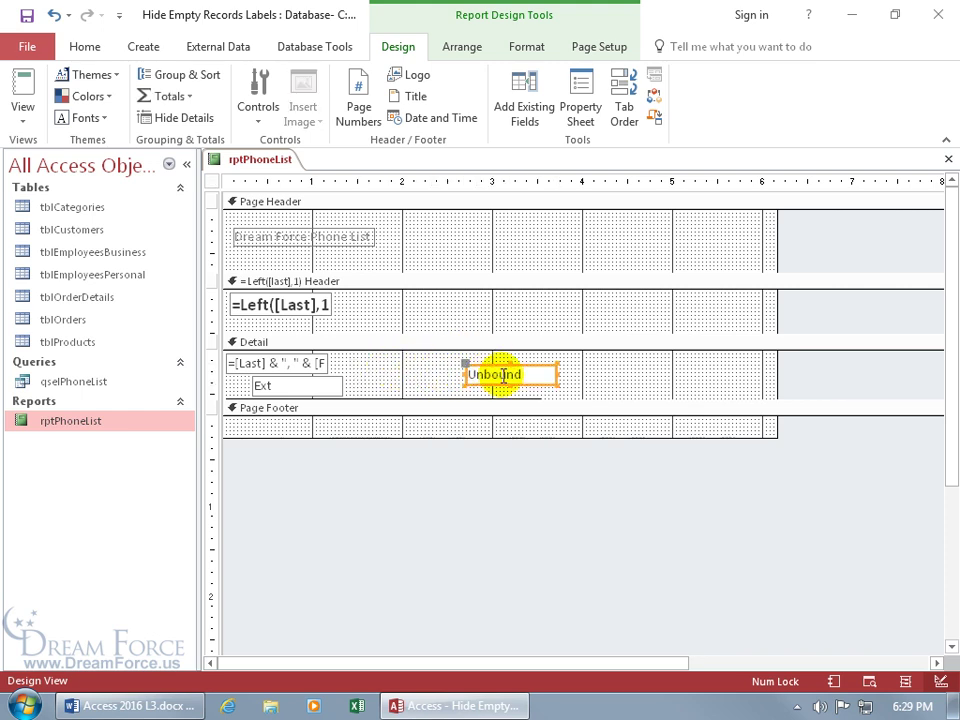
left_click(501, 375)
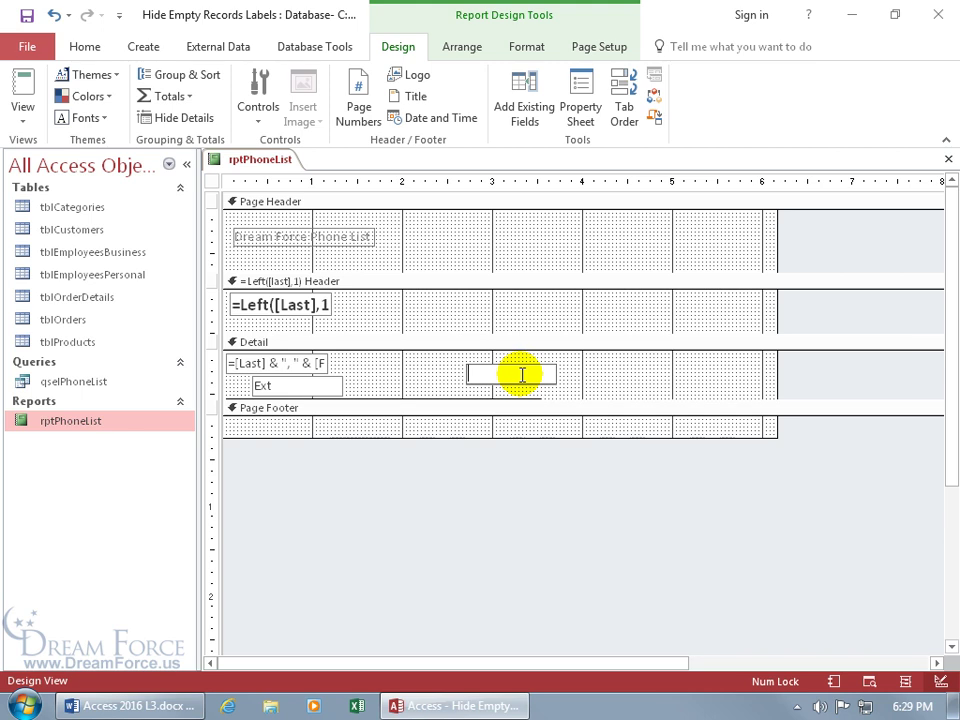
Paste =IIf(Trim(nz([ext],""))="","","Ext") into the text box's Control Source using the Zoom editor.
double_click(515, 370)
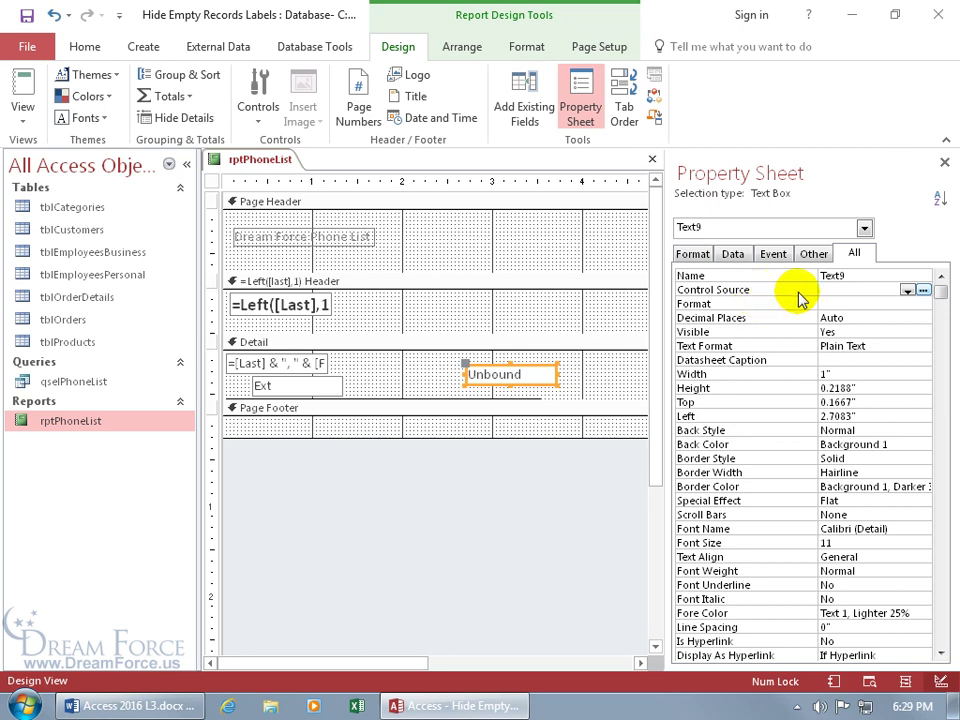
left_click(838, 290)
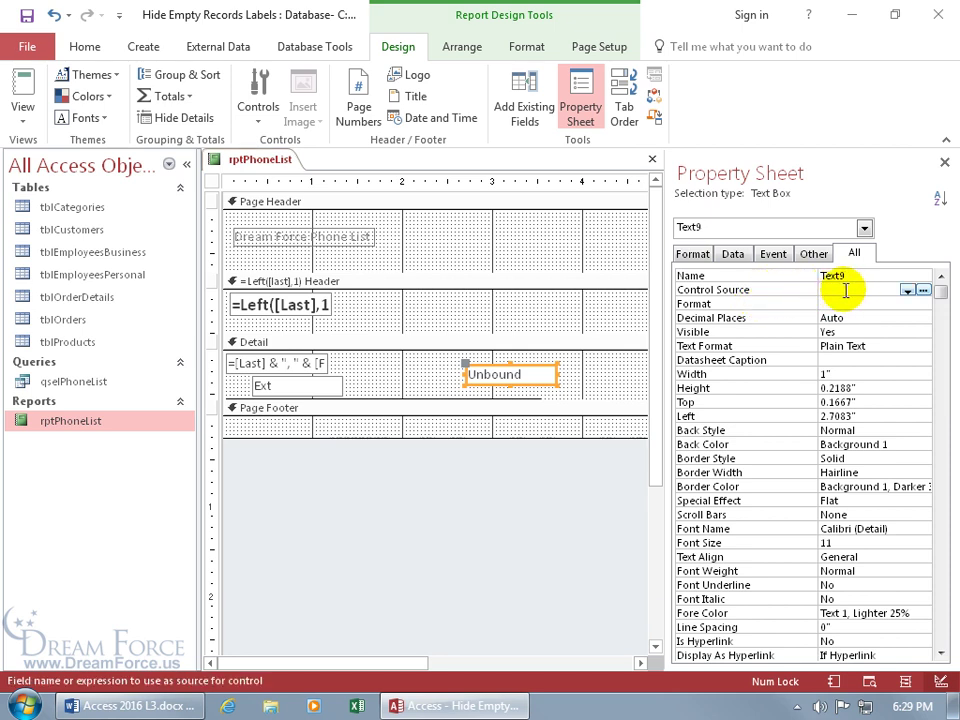
right_click(850, 289)
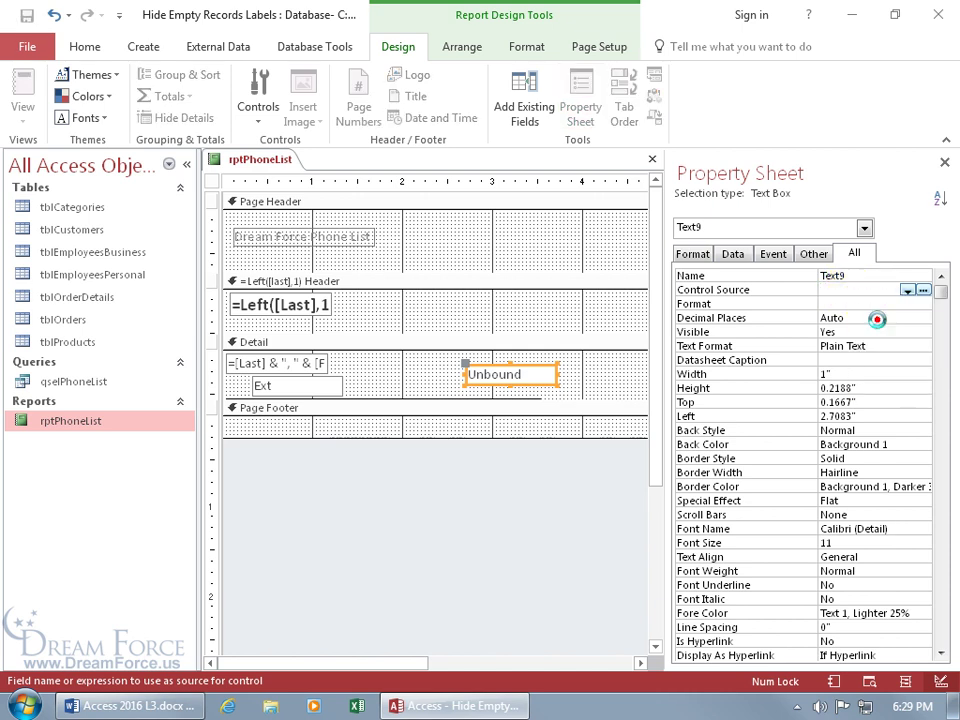
left_click(872, 321)
left_click(333, 196)
type("=IIf(Trim(nz([ext],\"\"))=\"\",\"\",\"Ext\")")
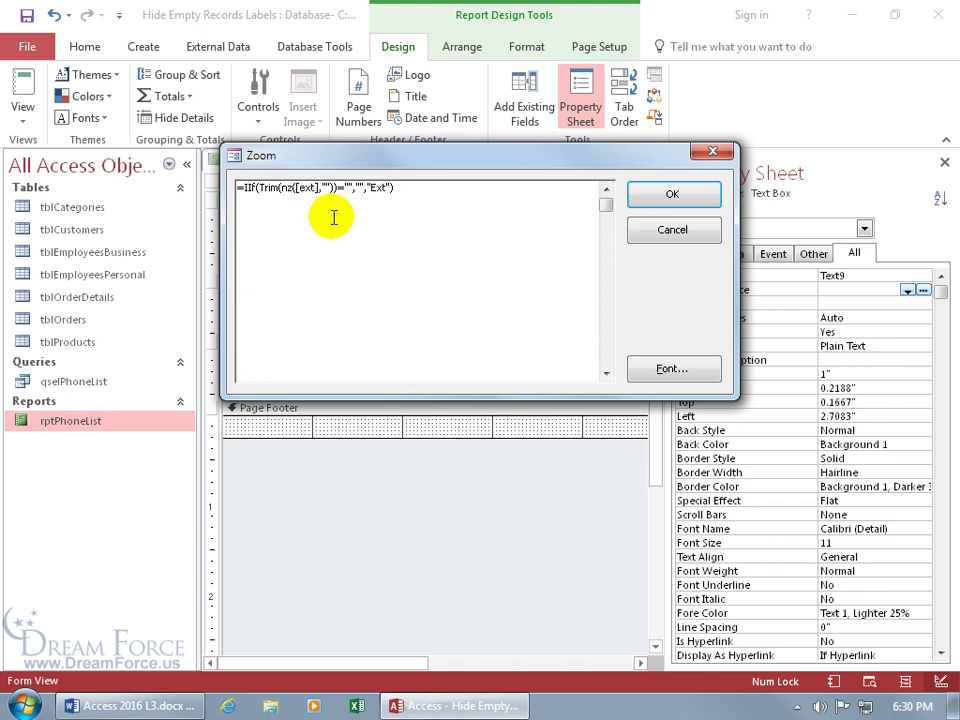
Paste the IIf expression into a new blank Word document and set it to 28 point.
right_click(133, 700)
left_click(100, 618)
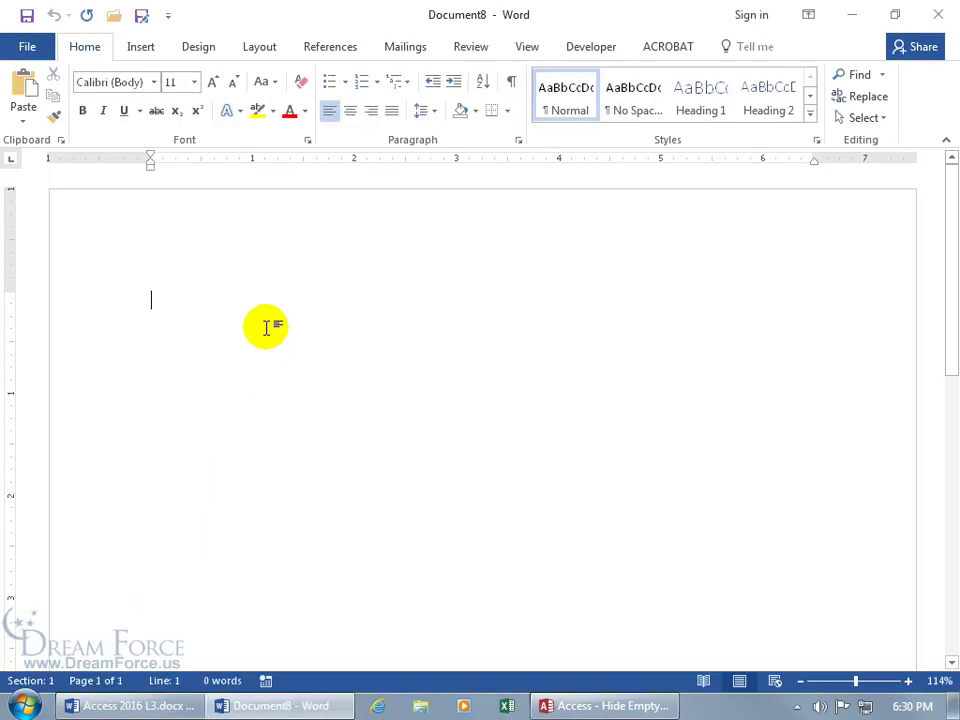
type("=IIf(Trim(nz([ext],\"\"))=\"\",\"\",\"Ext\")")
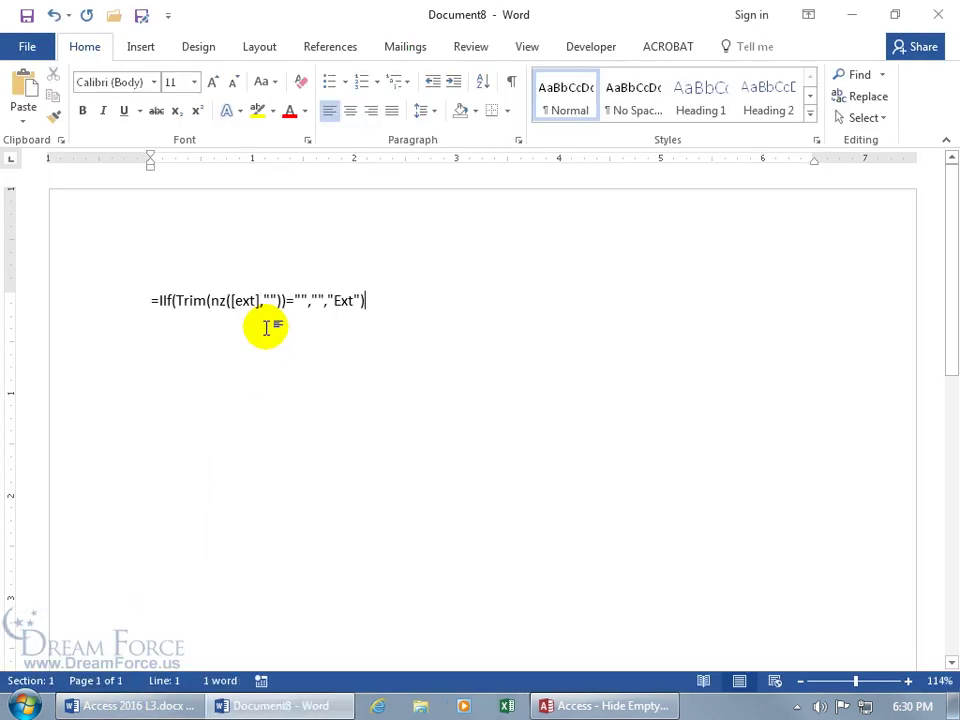
left_click(97, 308)
left_click(223, 245)
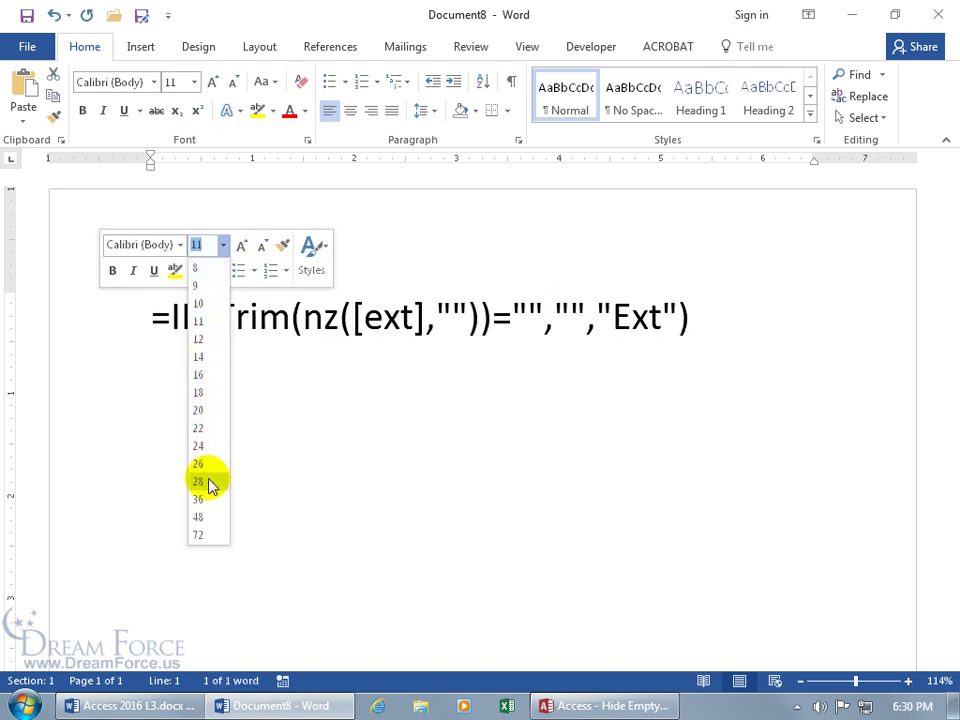
left_click(206, 481)
left_click(718, 319)
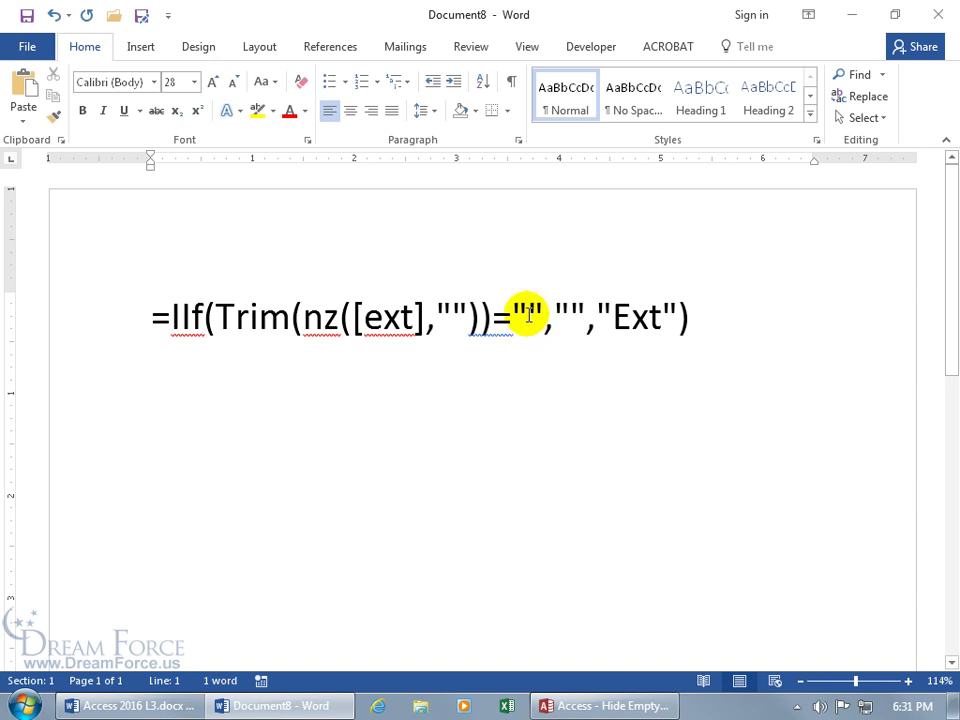
Walk through the expression, pointing out the empty quotes, the Ext text and the Trim/nz middle part.
left_click(527, 316)
left_click(635, 318)
left_click_drag(499, 321, 272, 320)
left_click(448, 318)
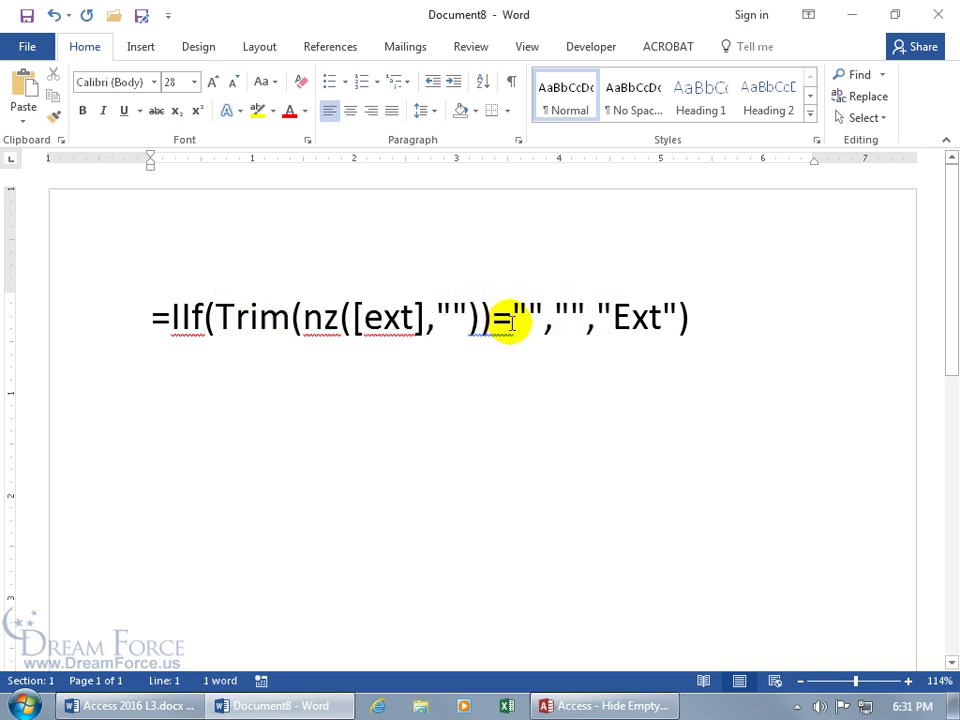
left_click(453, 318)
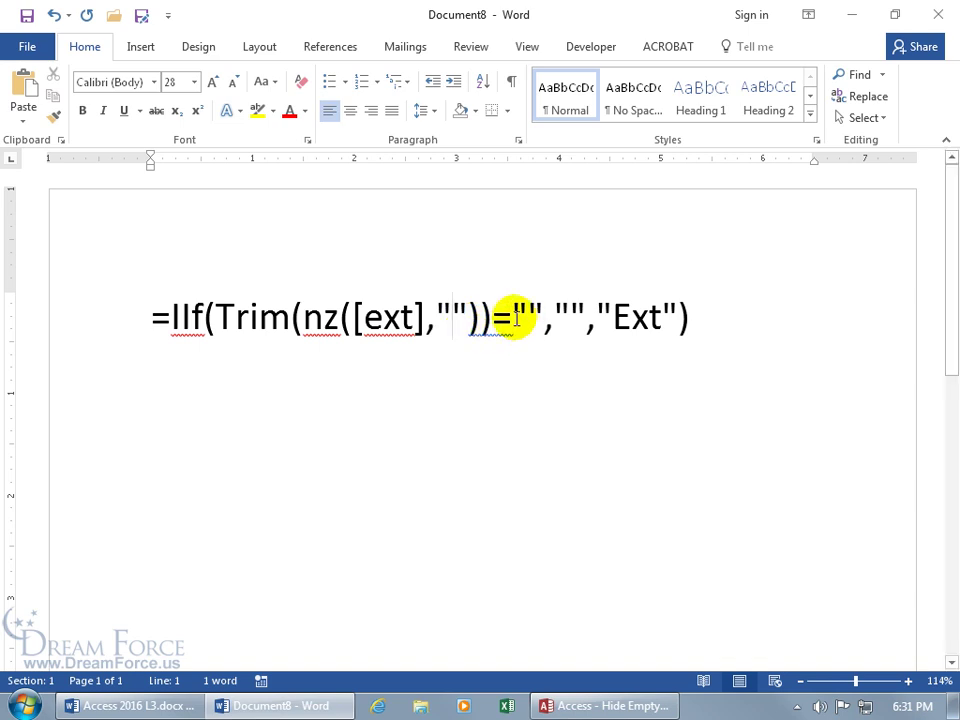
Highlight the blank result quotes and the "Ext" text, then close the Word document.
double_click(516, 309)
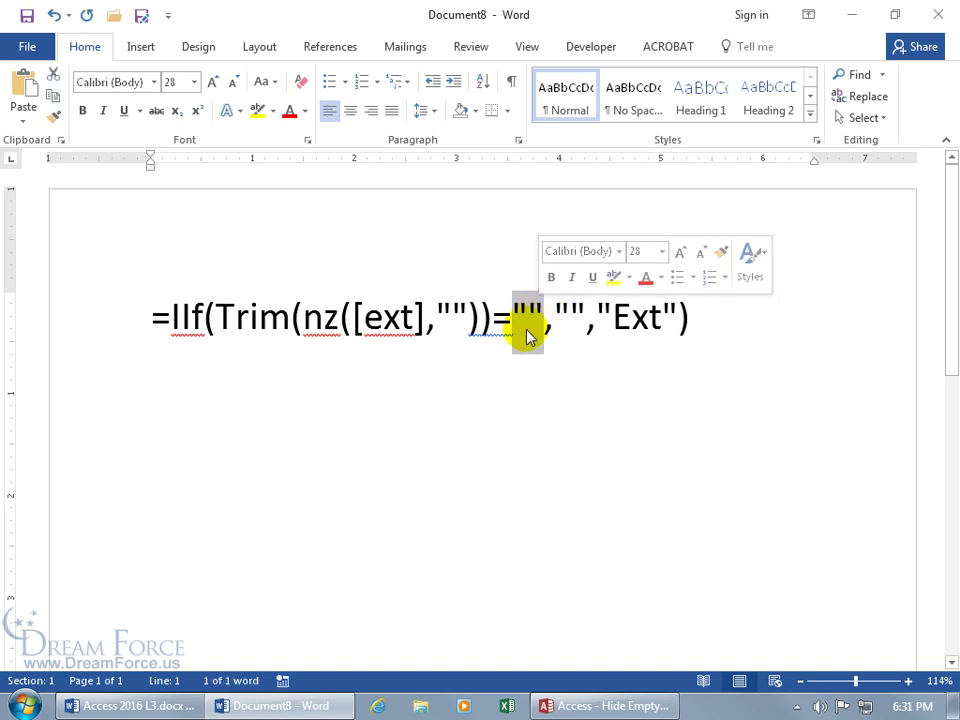
left_click(523, 316)
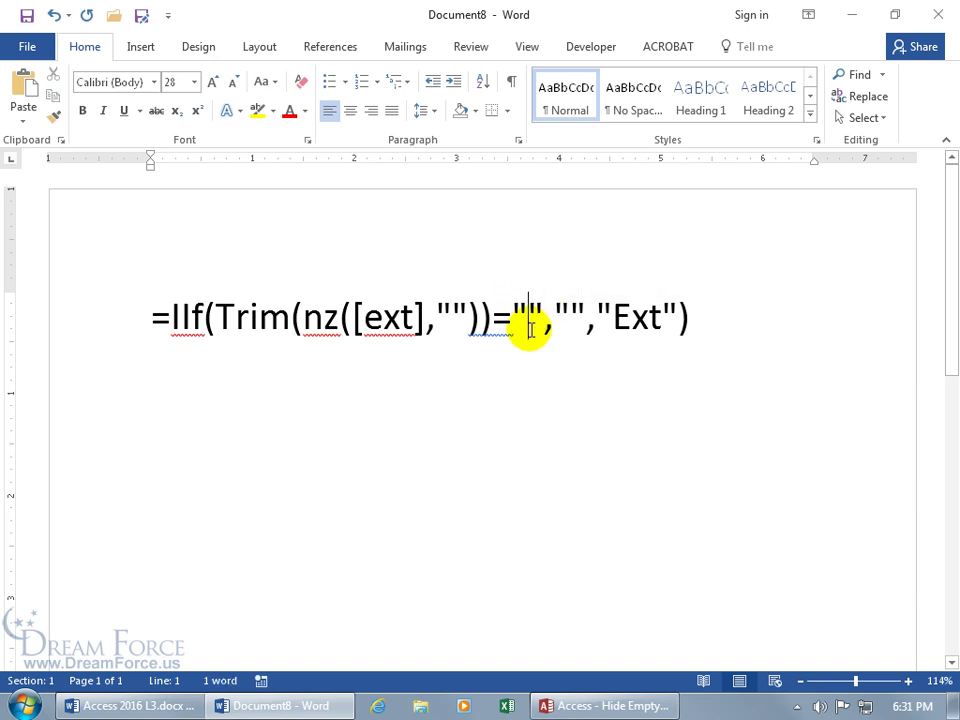
left_click(565, 316)
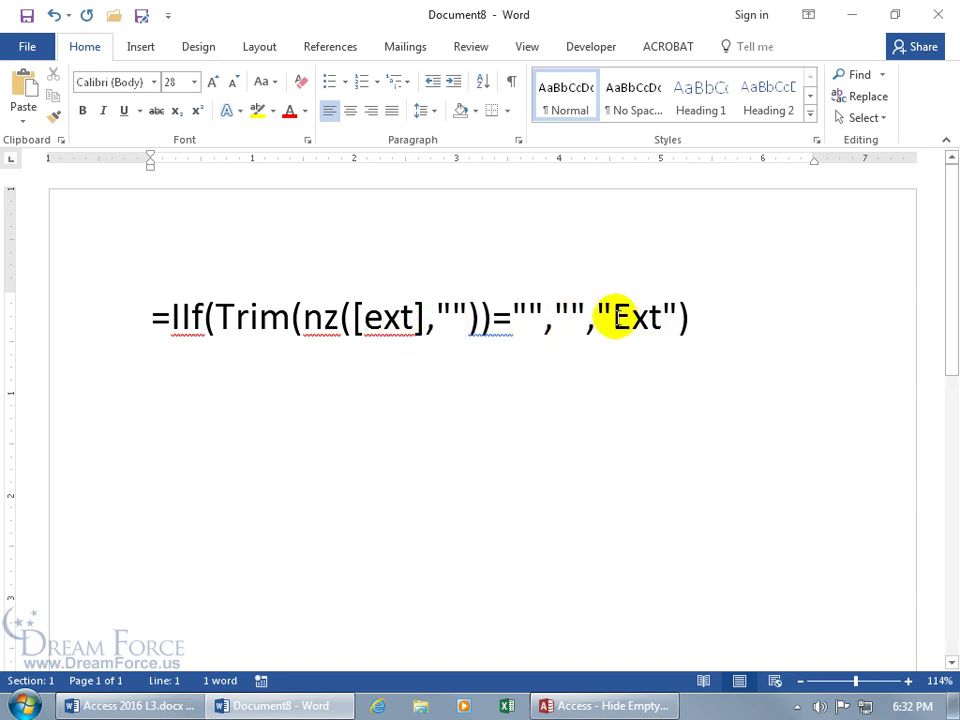
left_click_drag(615, 318, 658, 317)
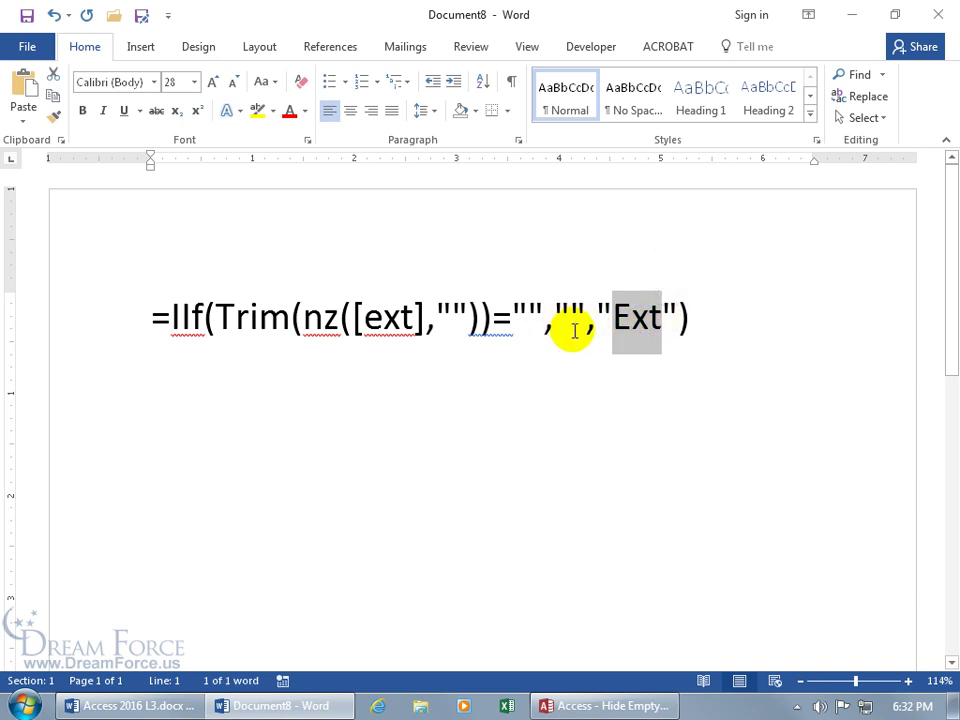
left_click(634, 332)
left_click(946, 14)
Discard Document8 without saving and commit the IIf expression as Text9's Control Source.
left_click(480, 392)
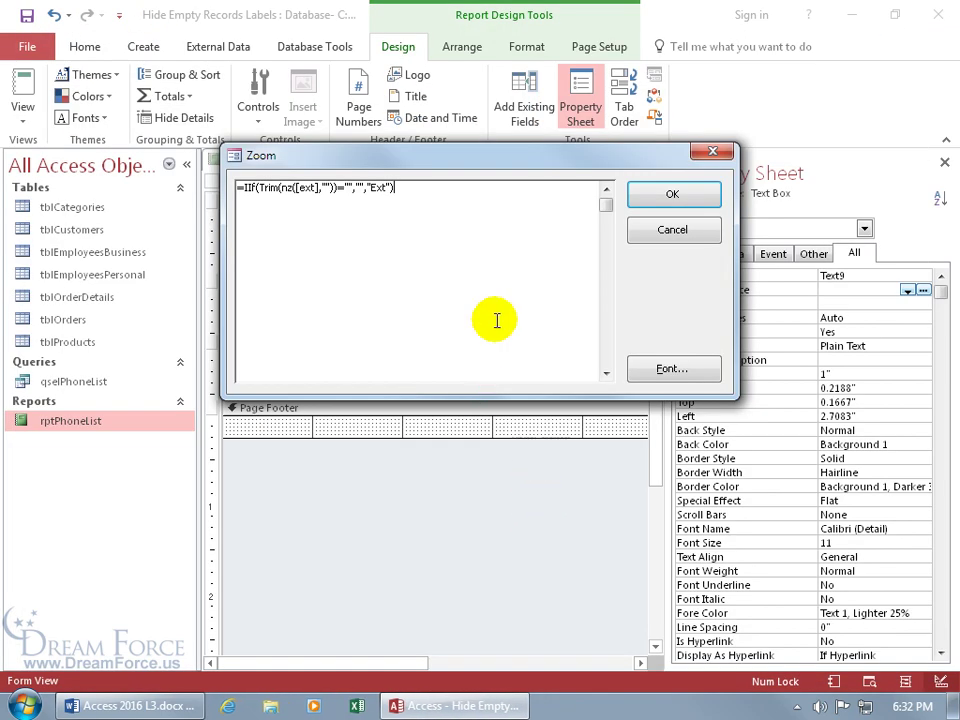
left_click(650, 194)
key("Tab")
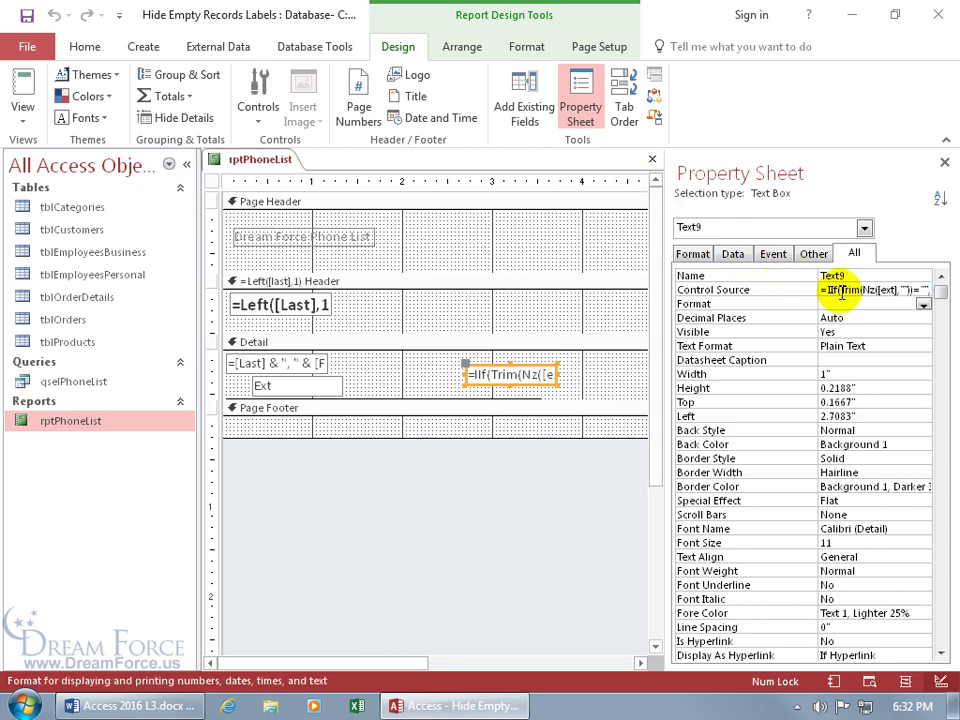
Move the IIf text box to the Detail row's left edge, 0.25" wide beside the extension box.
left_click_drag(540, 366, 246, 390)
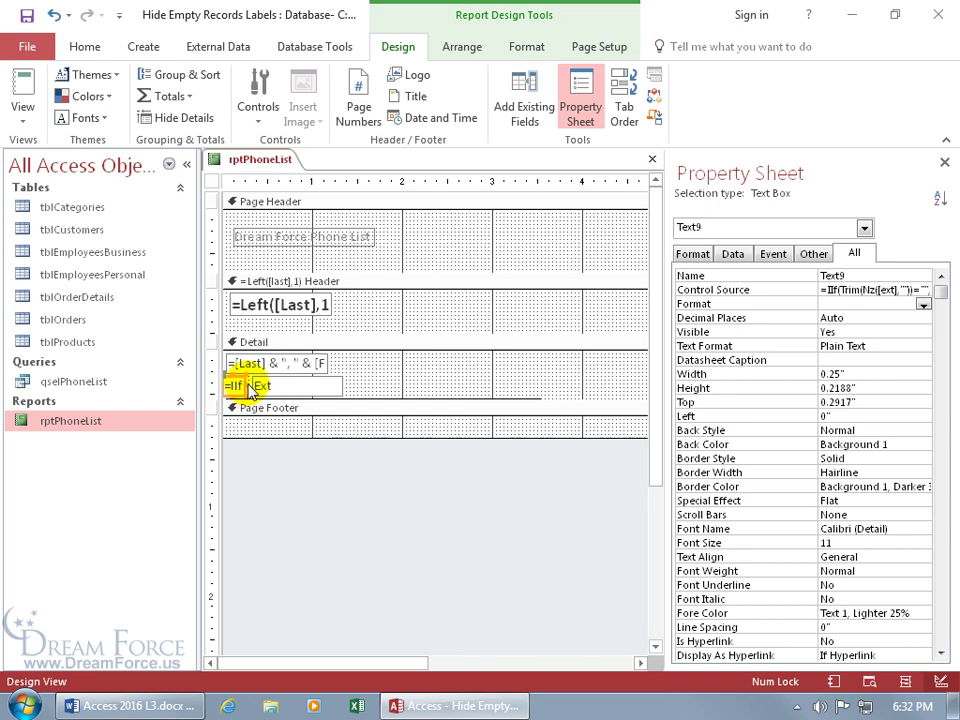
left_click(245, 386)
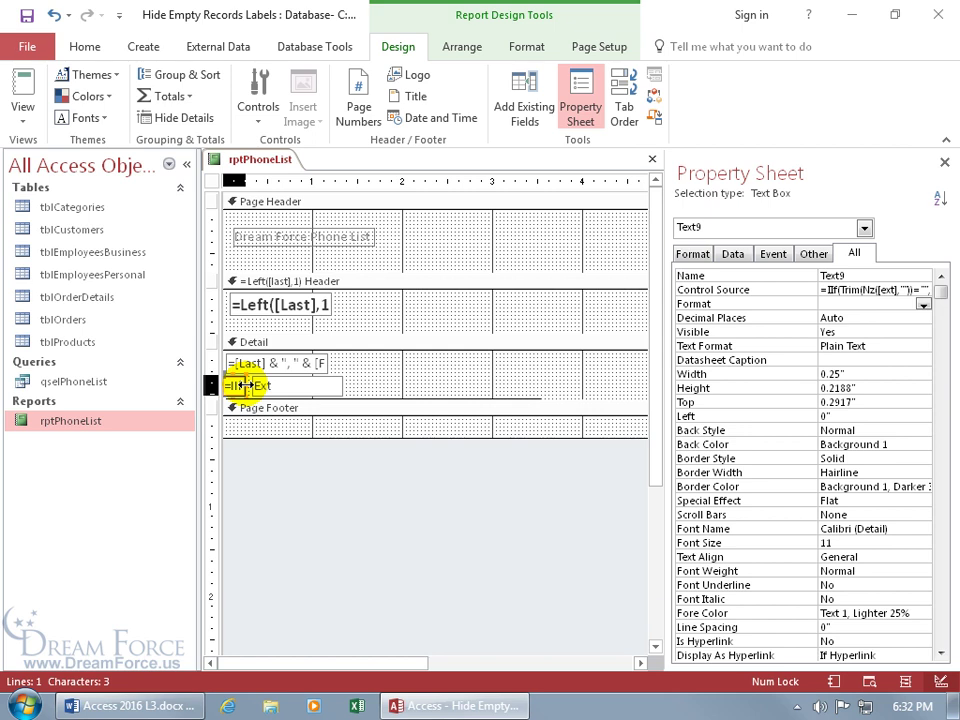
key("Escape")
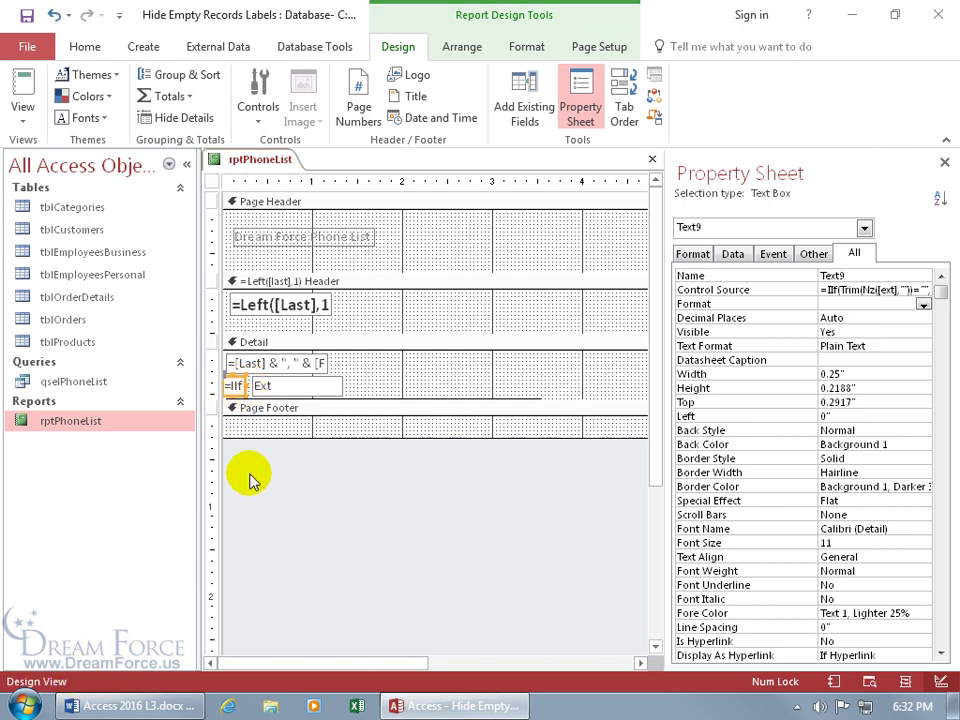
left_click(243, 385)
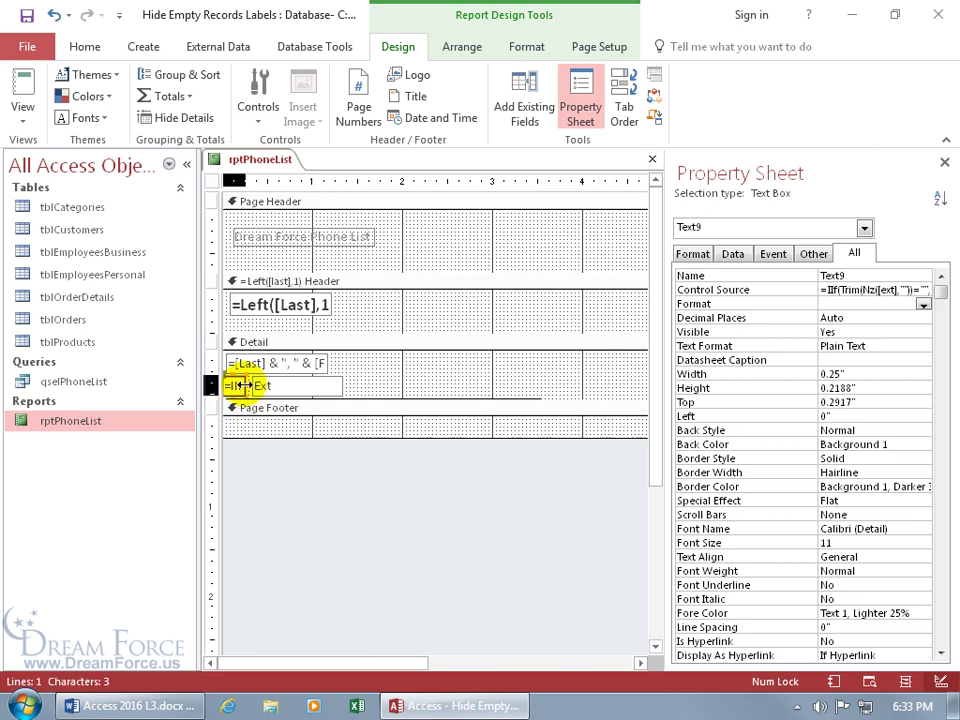
key("Escape")
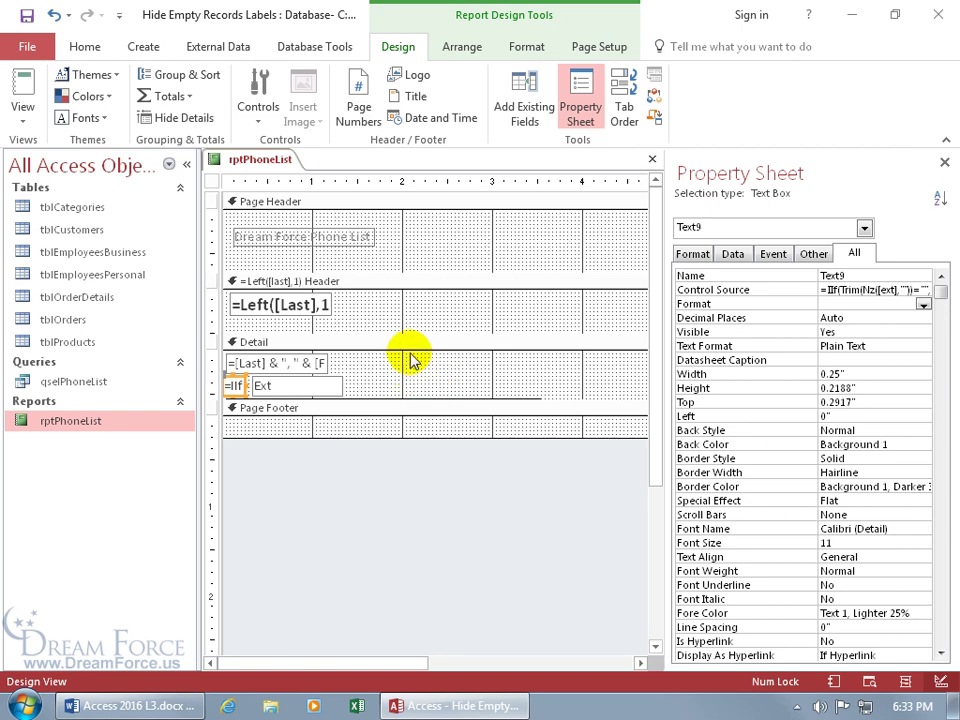
Make the IIf box's shape outline Transparent and preview rptPhoneList in Report View.
left_click(533, 46)
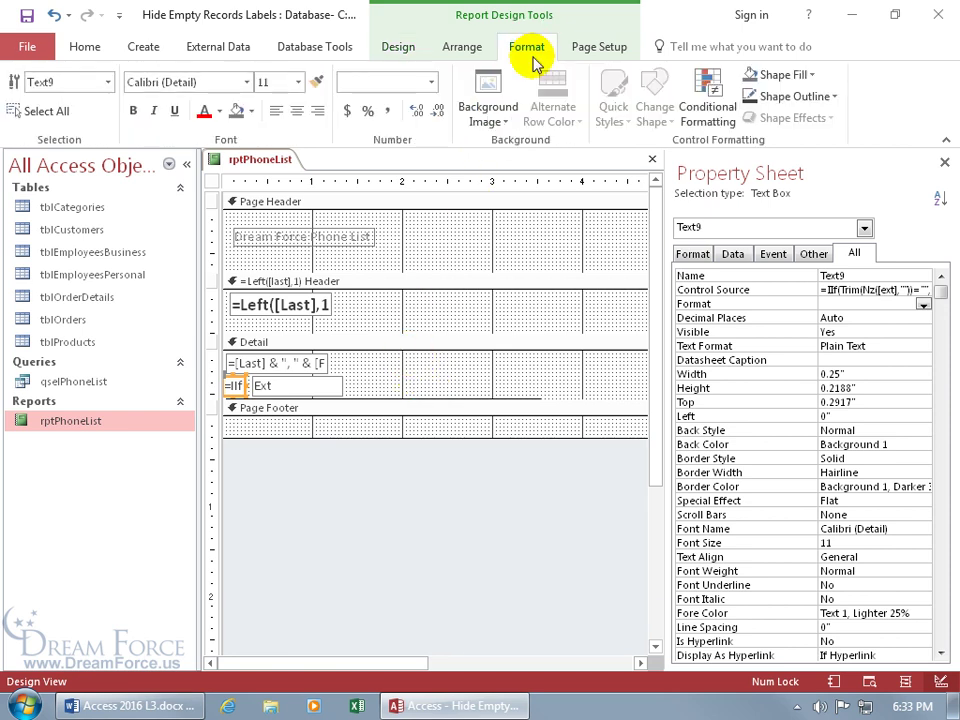
left_click(833, 96)
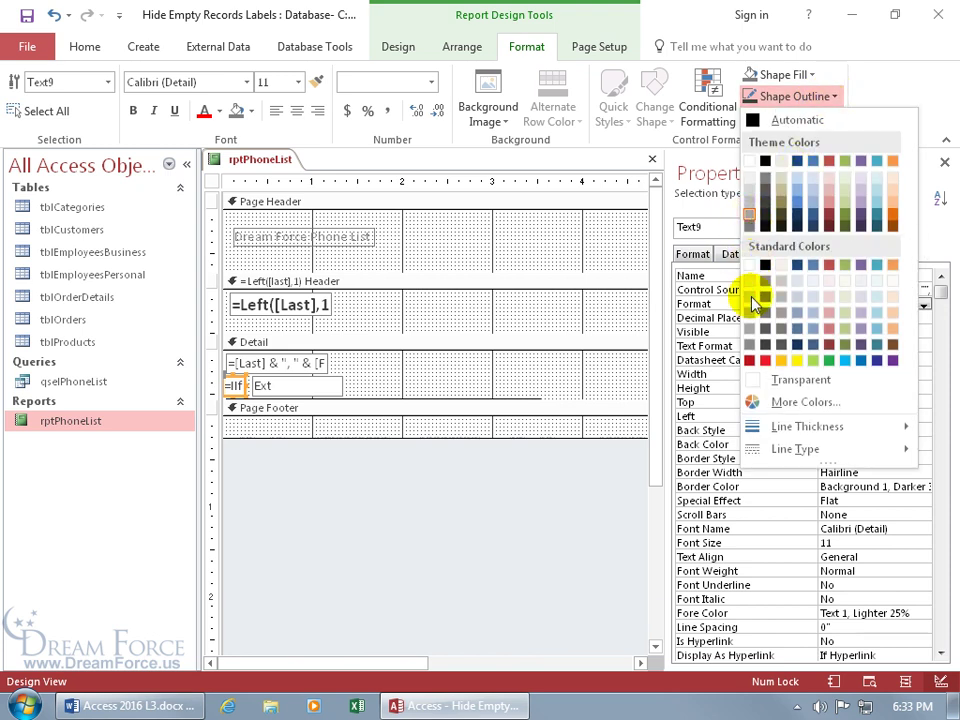
left_click(755, 382)
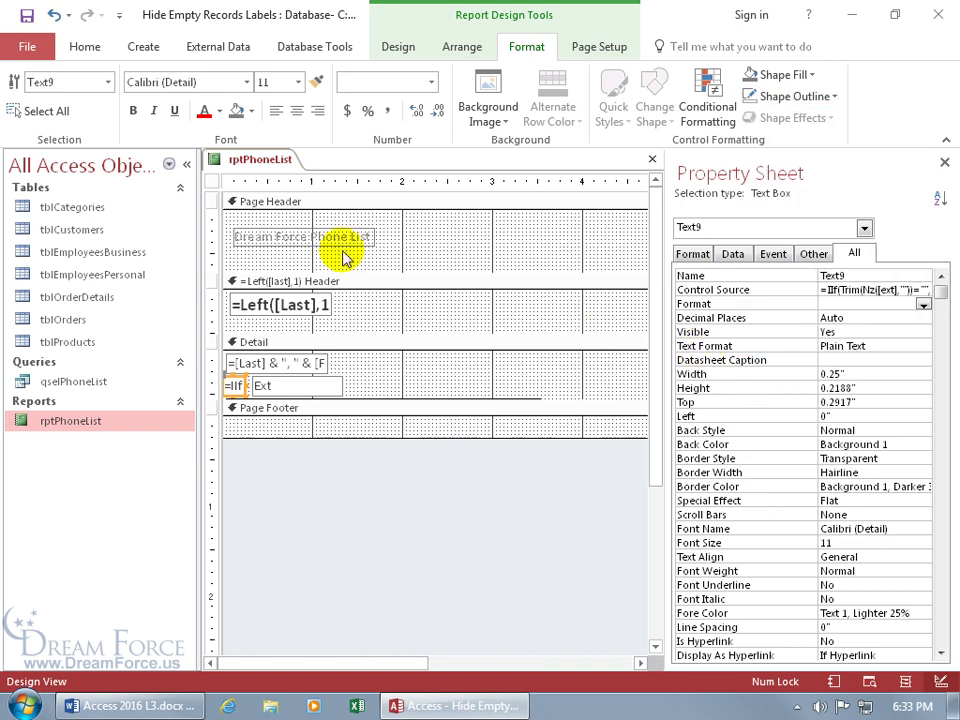
right_click(272, 164)
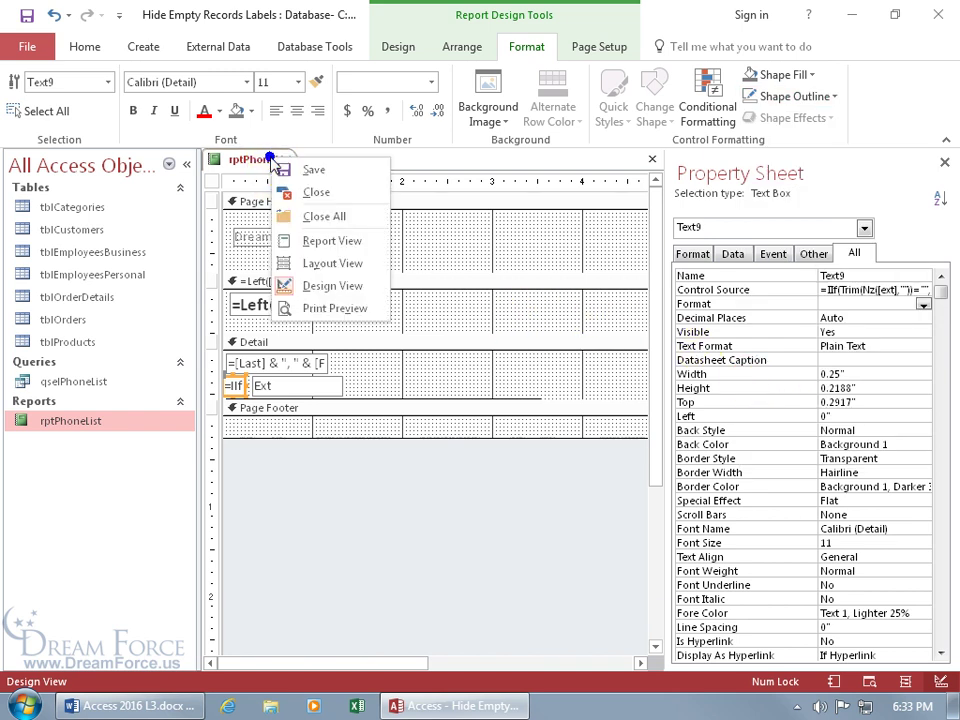
left_click(306, 241)
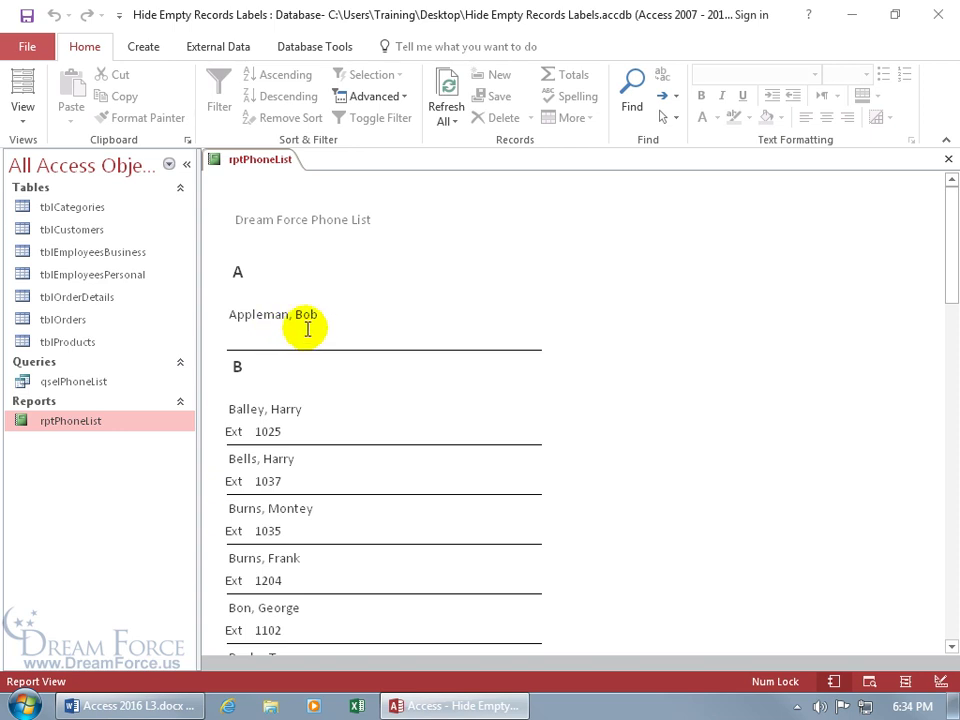
Return to Design View and set the IIf text box's Can Shrink to Yes.
right_click(377, 189)
left_click(425, 244)
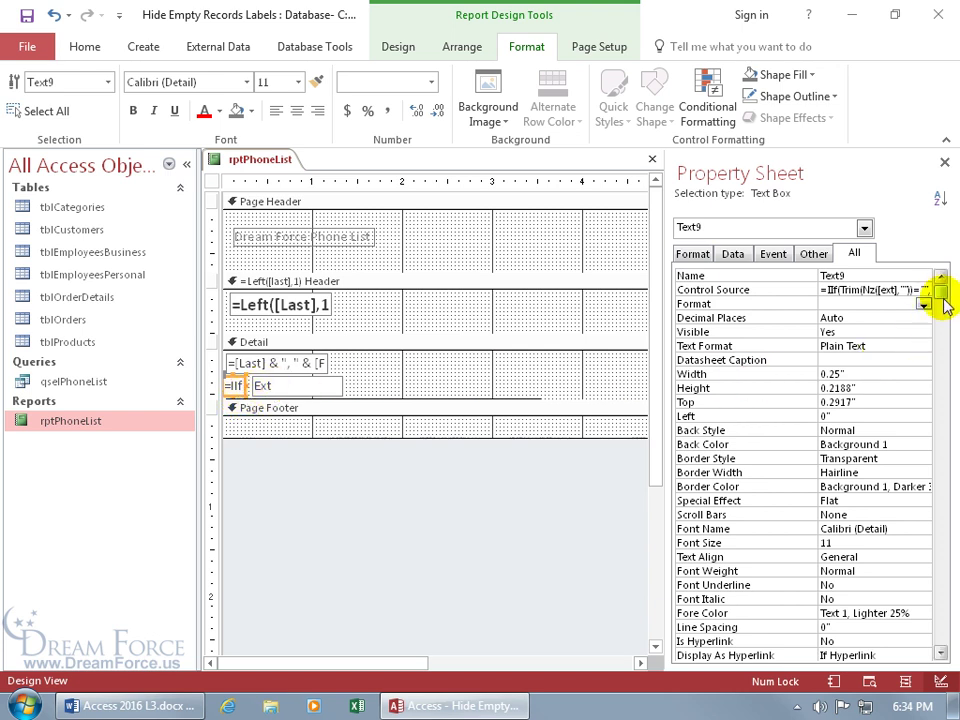
left_click_drag(941, 291, 943, 467)
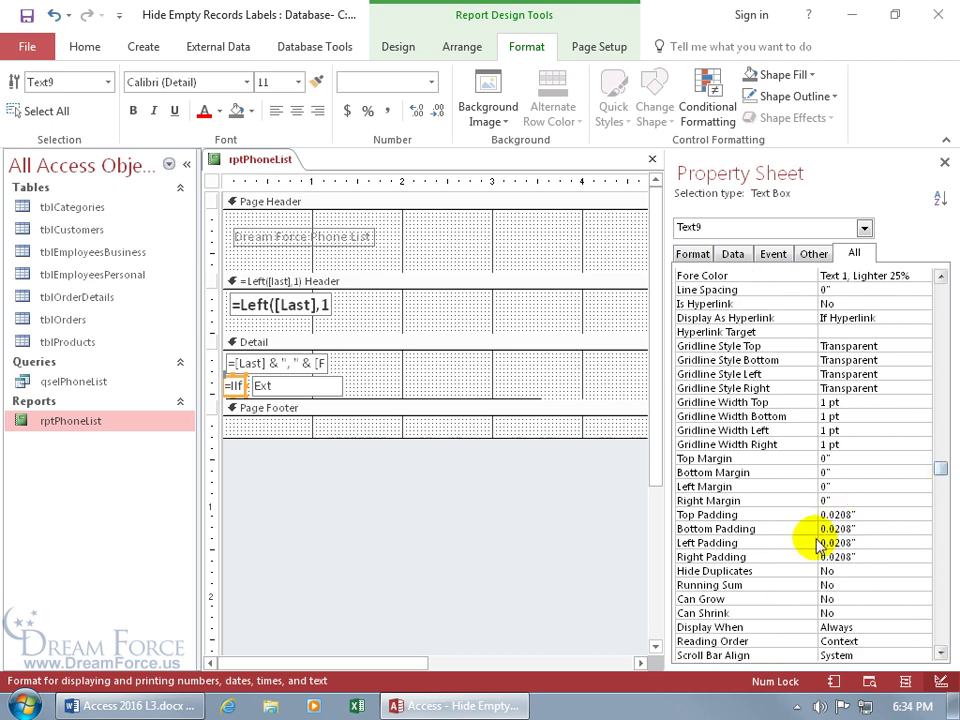
left_click(845, 613)
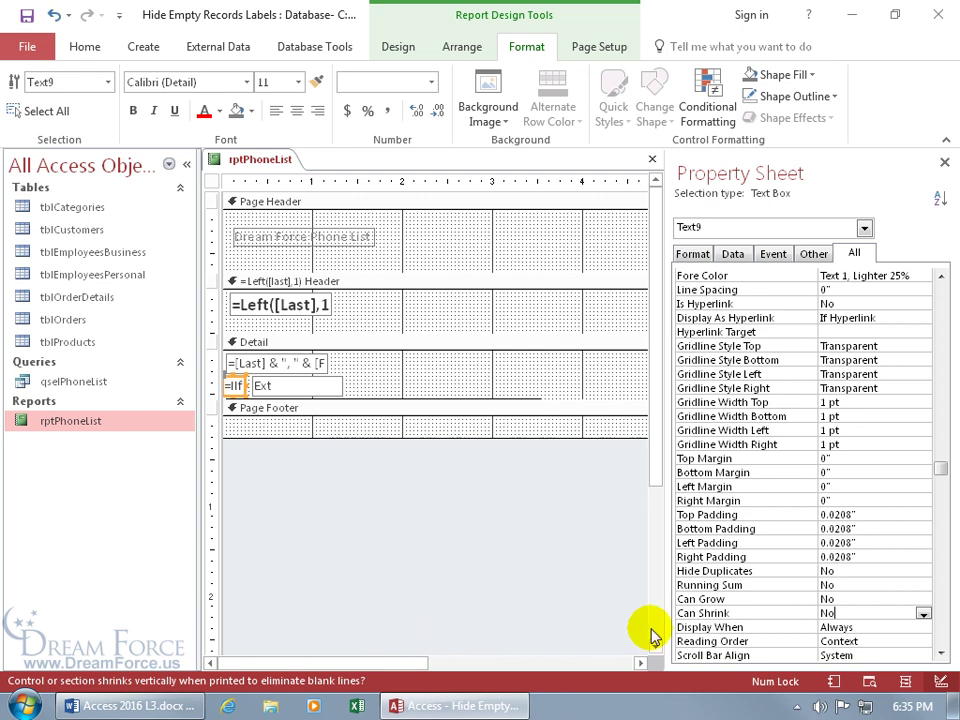
double_click(846, 612)
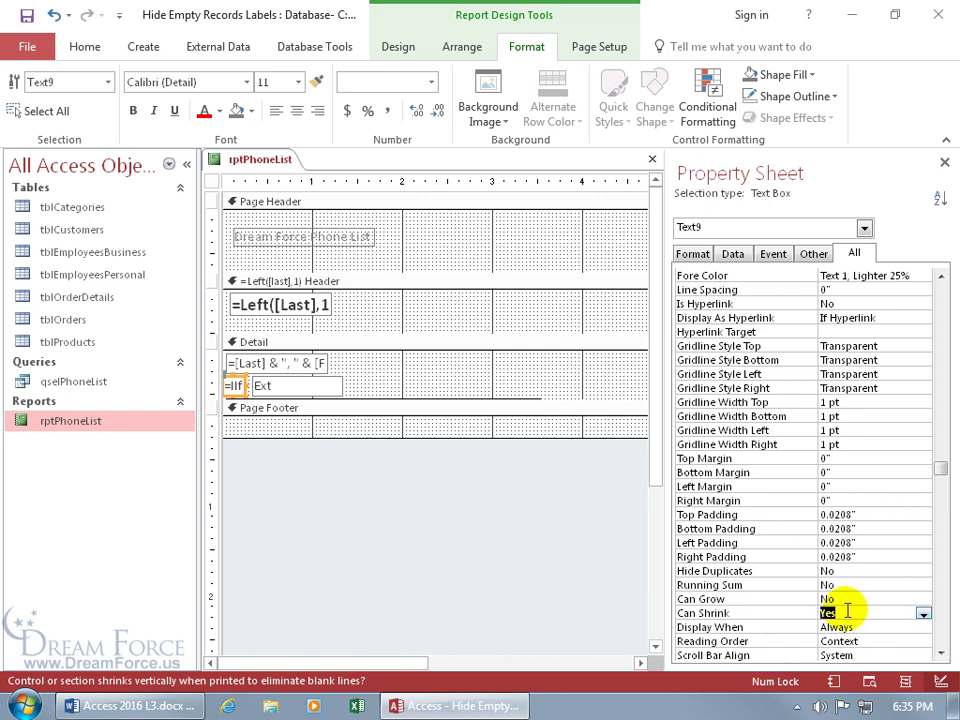
Set the extension text box's Can Shrink to Yes and check the report in Report View.
left_click(322, 386)
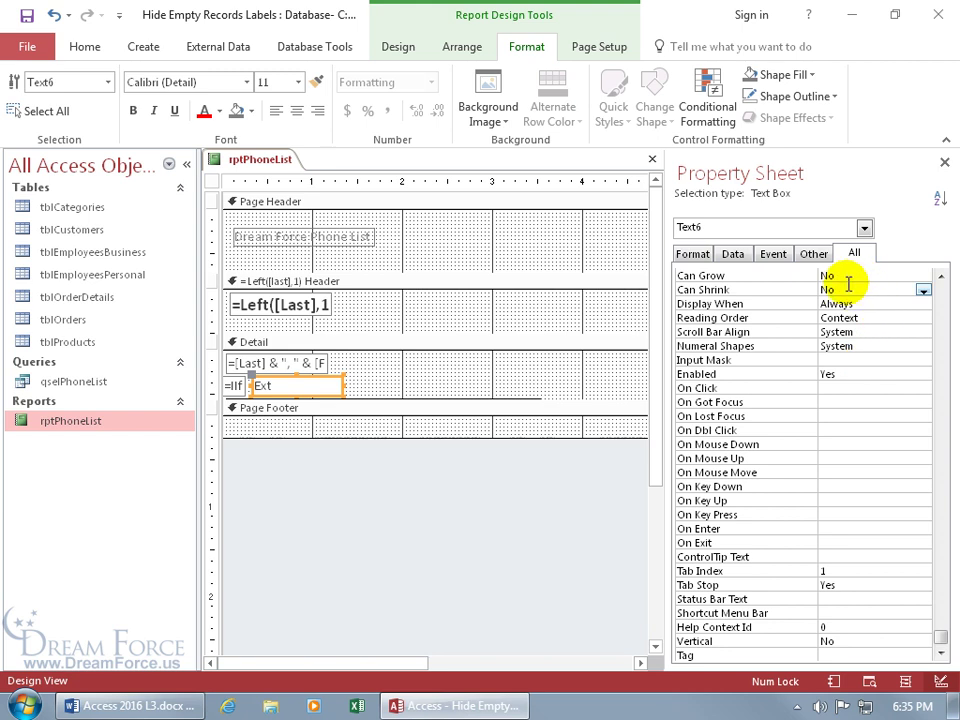
left_click(848, 289)
double_click(848, 289)
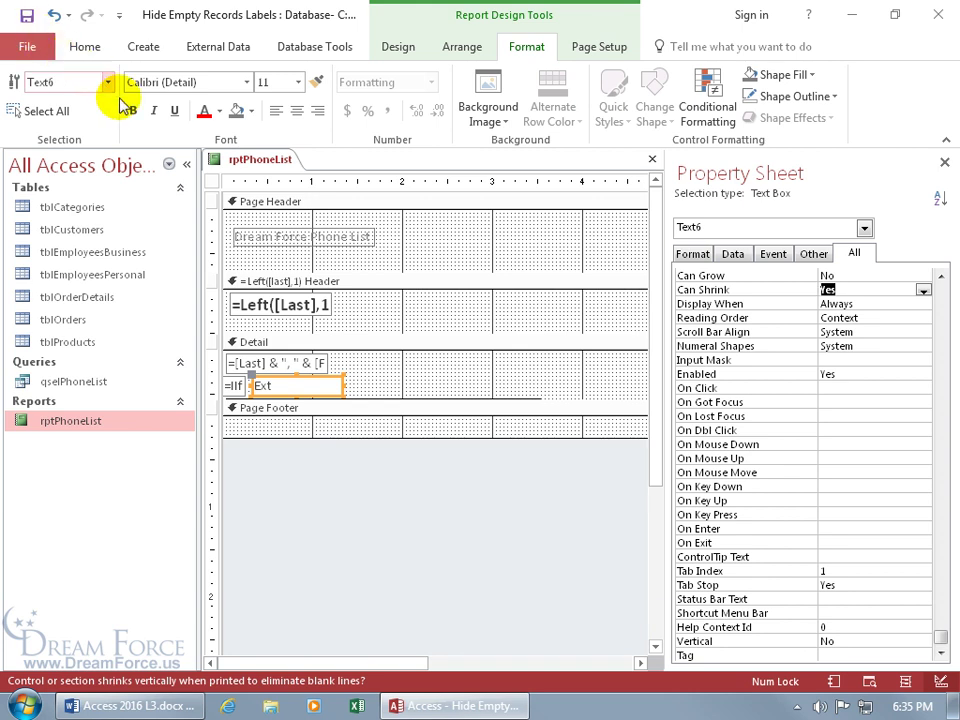
right_click(260, 162)
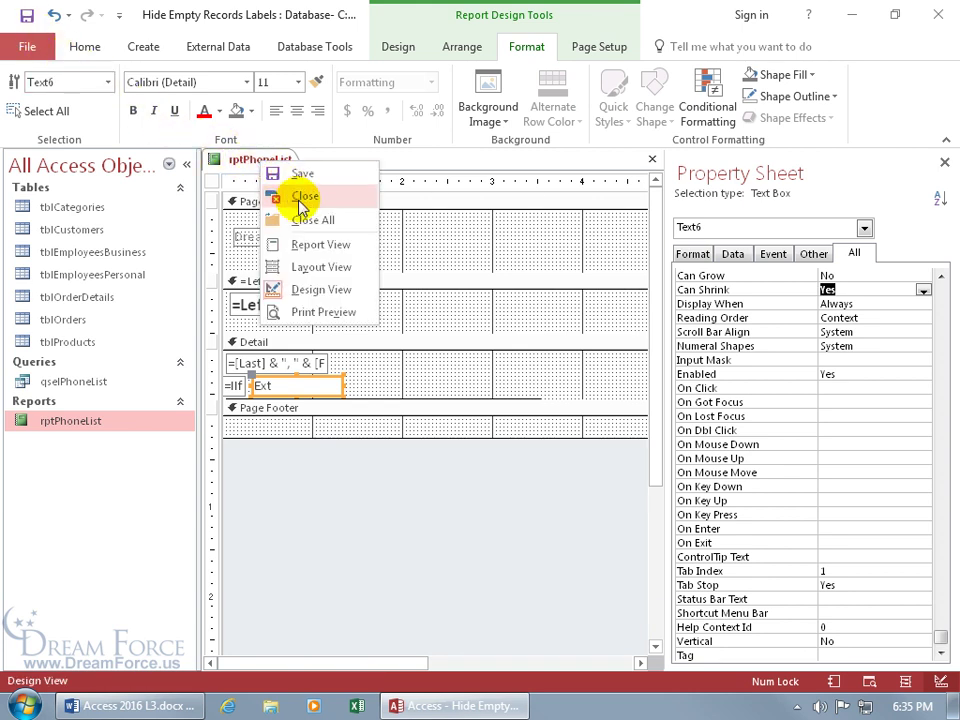
left_click(304, 244)
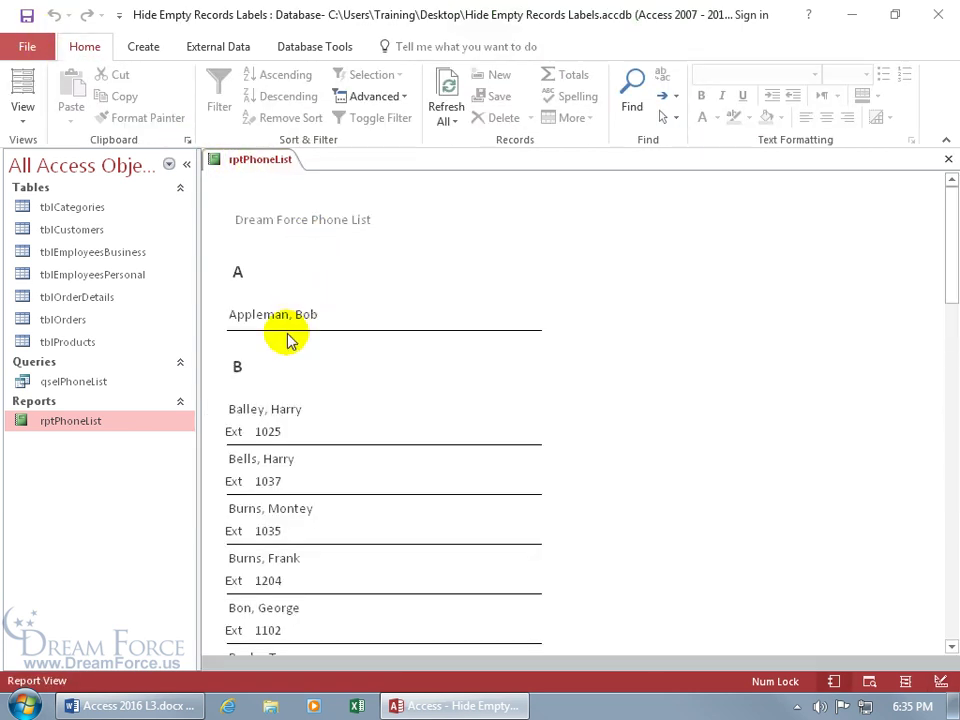